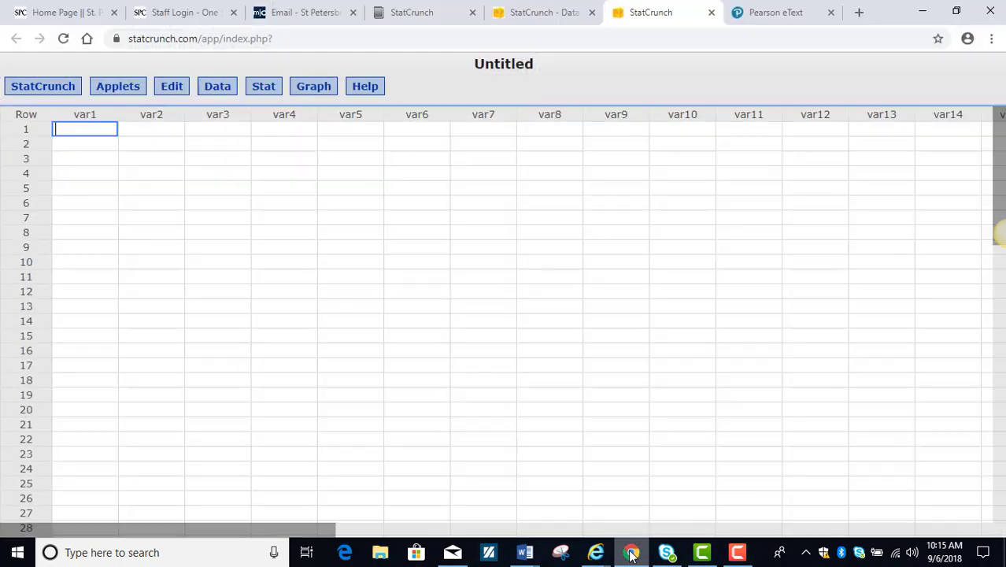
- Switch to Chrome and view the course's StatCrunch page and the My StatCrunch page before returning to the blank data table
left_click(632, 551)
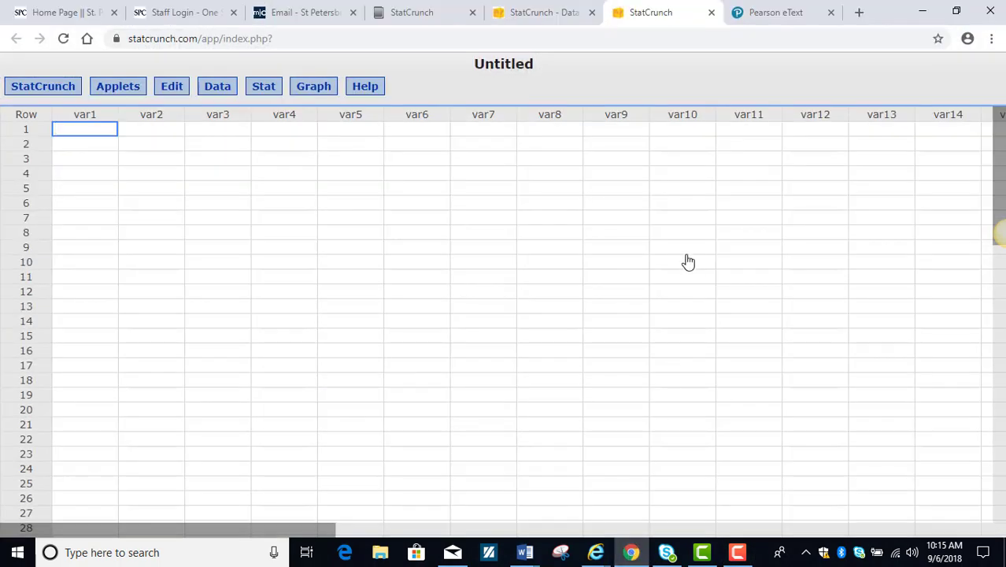
left_click(435, 18)
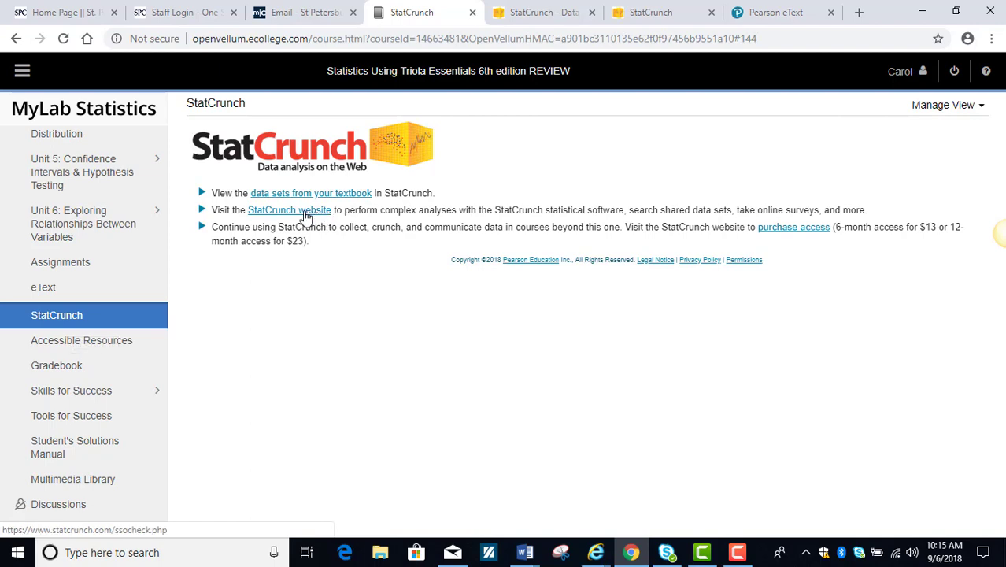
left_click(567, 13)
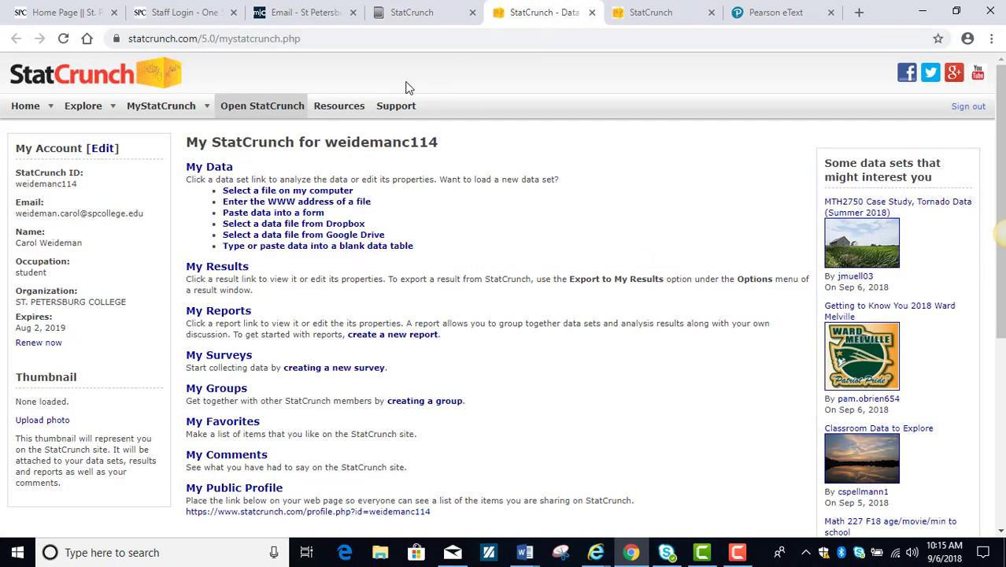
left_click(678, 15)
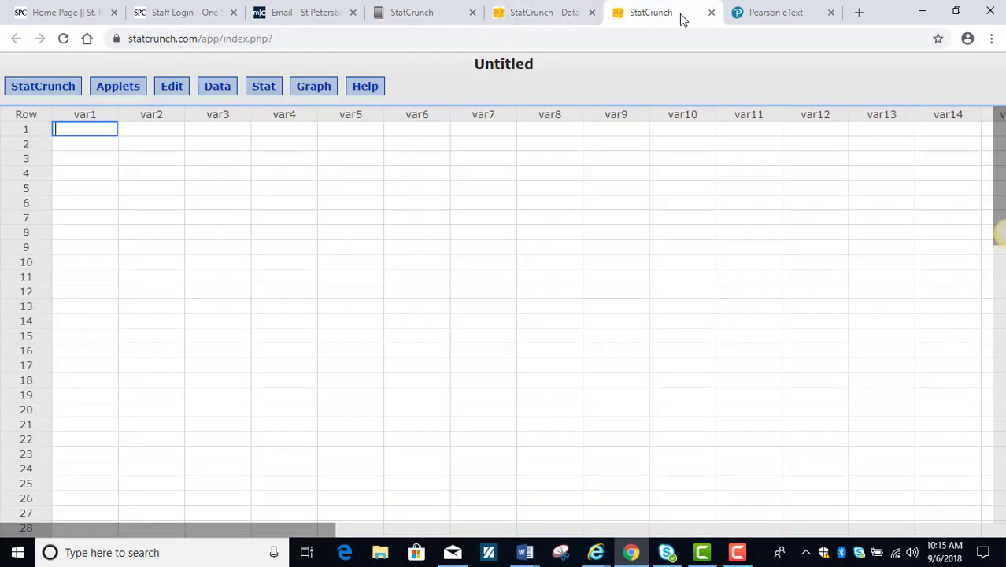
- Open the Normal distribution calculator and move its window toward the upper middle of the data table
left_click(272, 91)
mouse_move(275, 110)
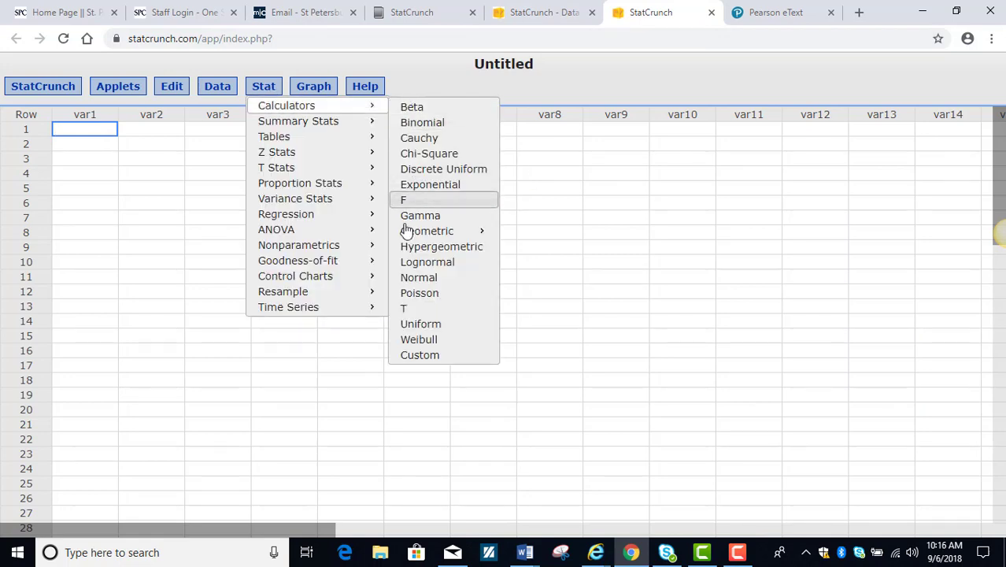
left_click(407, 275)
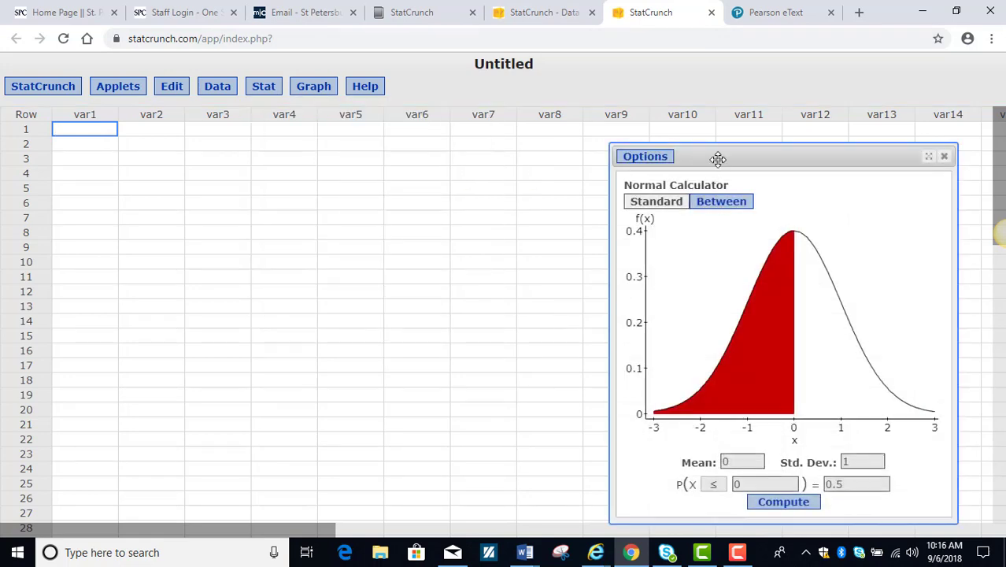
left_click_drag(696, 157, 340, 187)
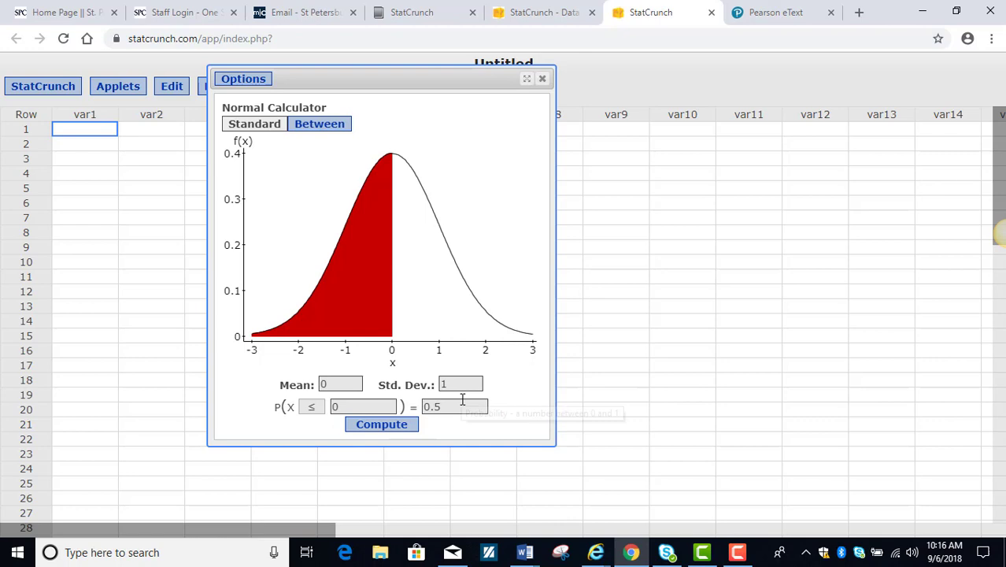
- Compute the standard normal area P(X ≥ -1.04) for exercise 10 of the Word document Section 6.1 SC example
left_click(313, 411)
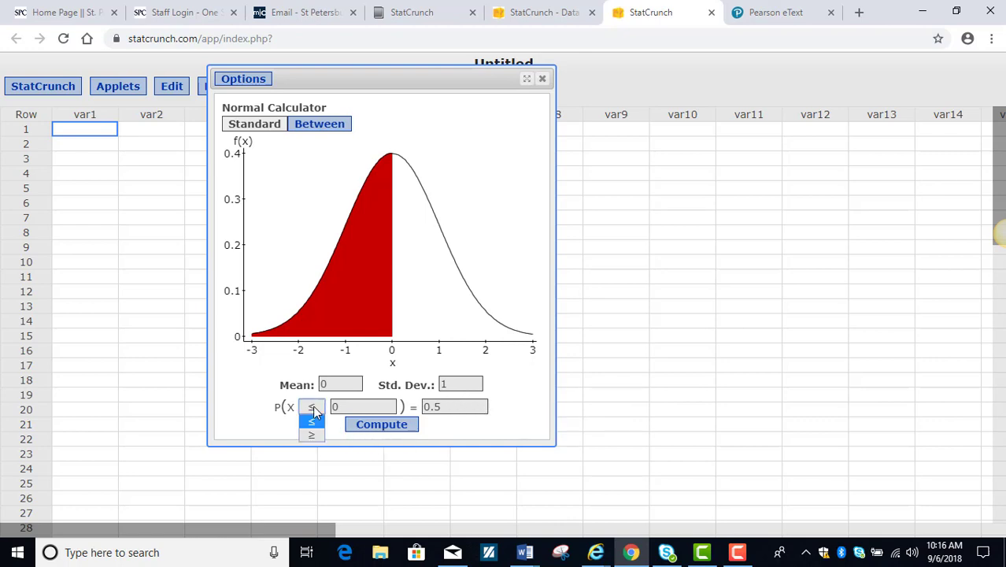
left_click(303, 433)
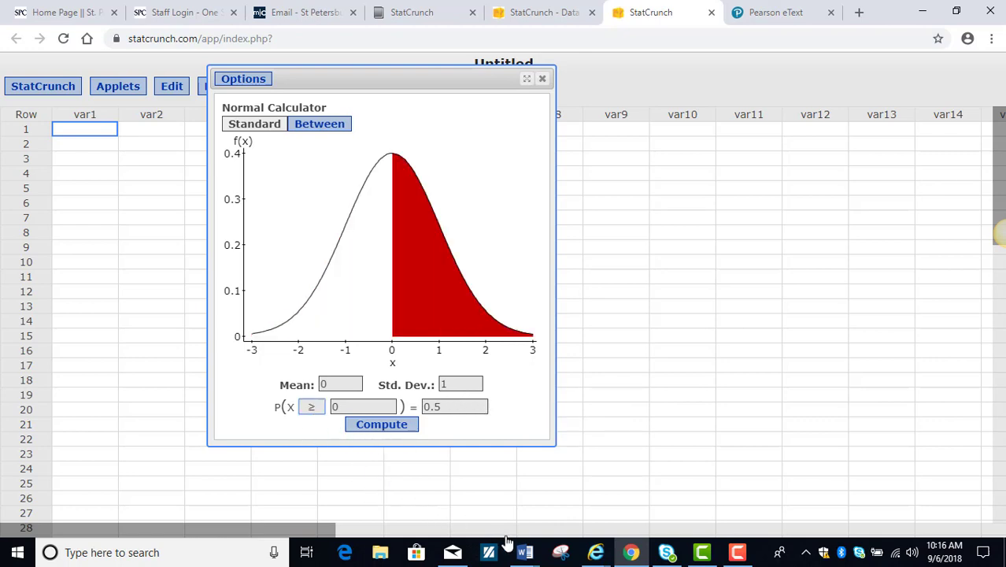
left_click(522, 553)
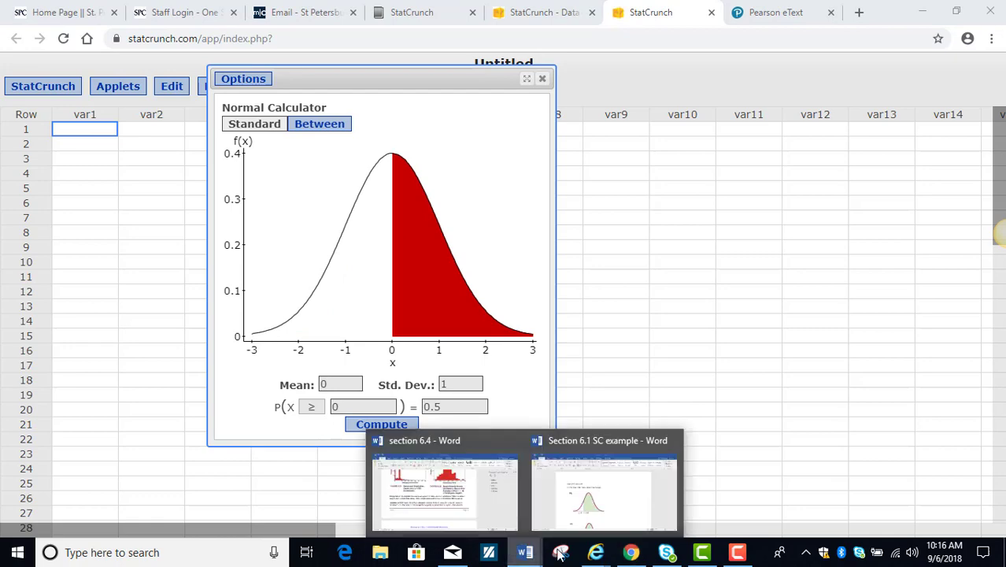
left_click(604, 521)
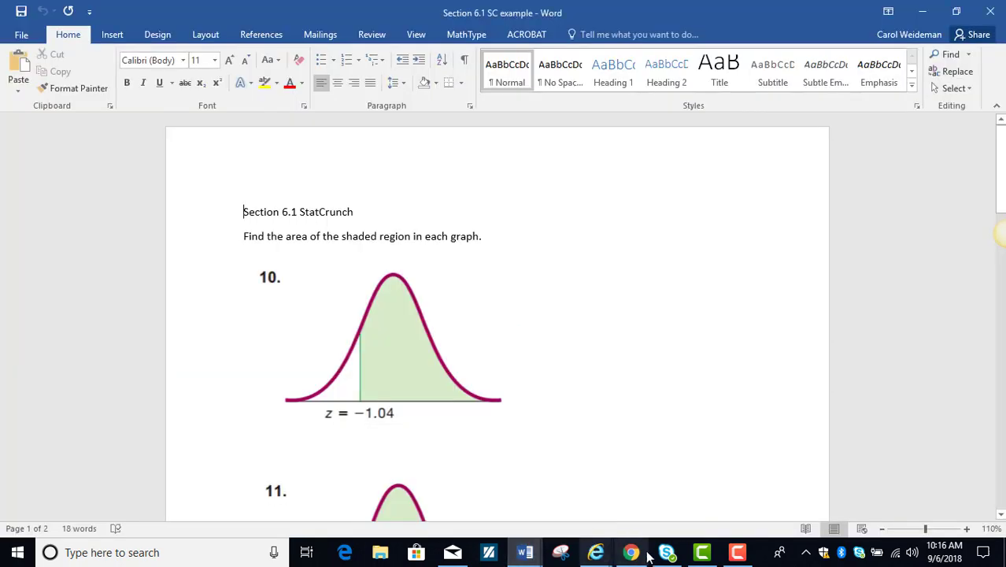
left_click(630, 552)
left_click(346, 404)
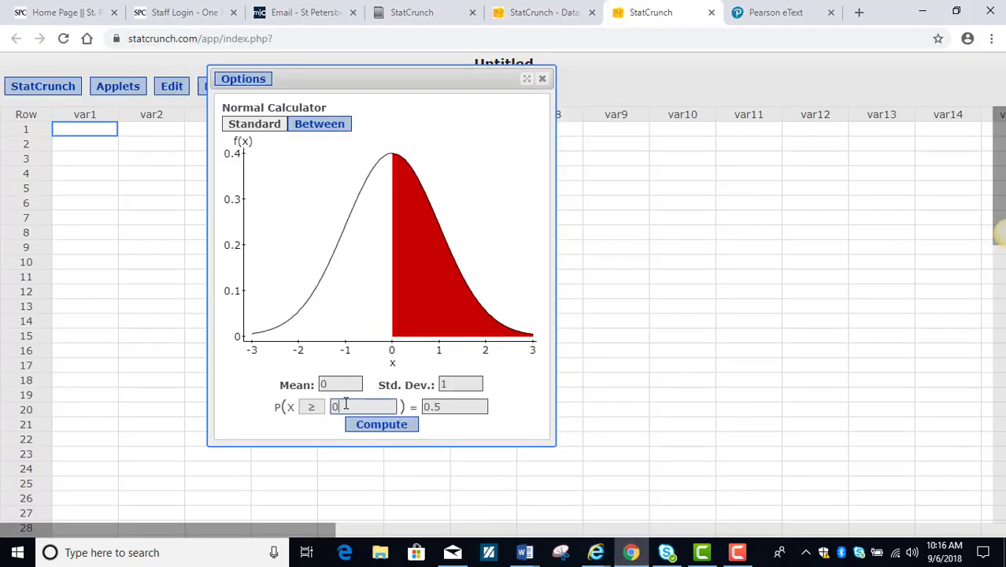
key("BackSpace")
type("-")
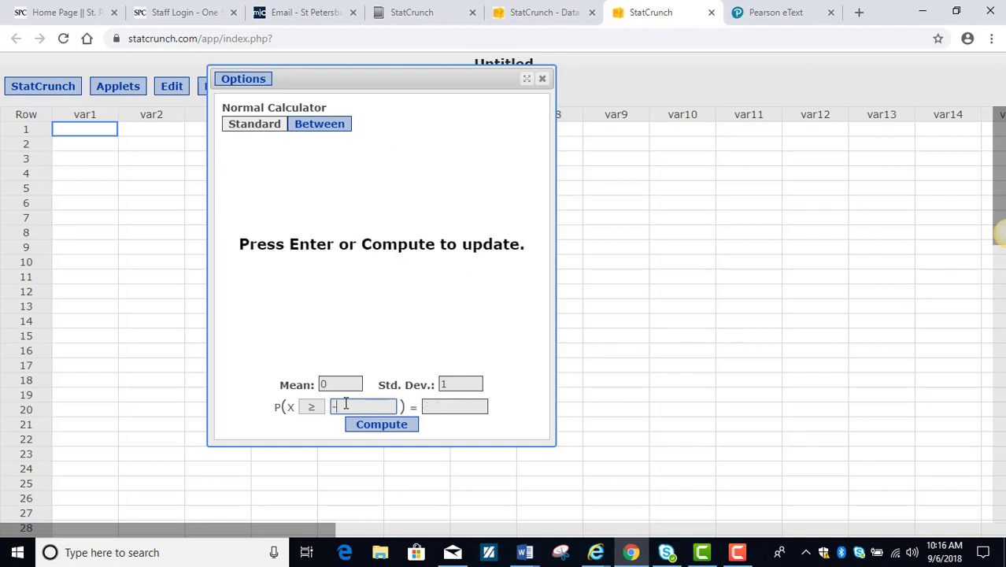
type("1.04")
left_click(378, 431)
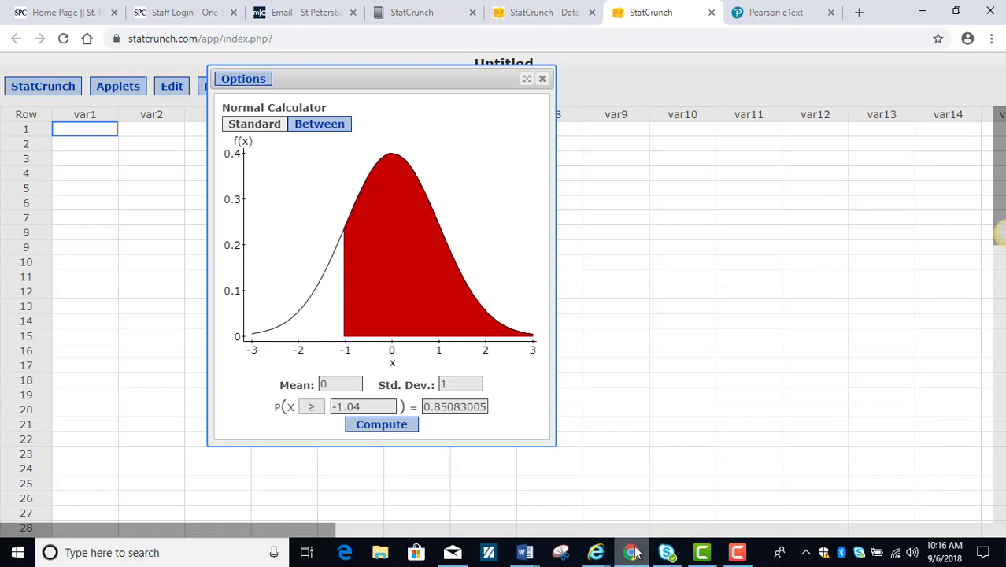
- Consult exercise 11 in the Word document Section 6.1 SC example and switch the Normal calculator in Chrome to Between mode
mouse_move(532, 556)
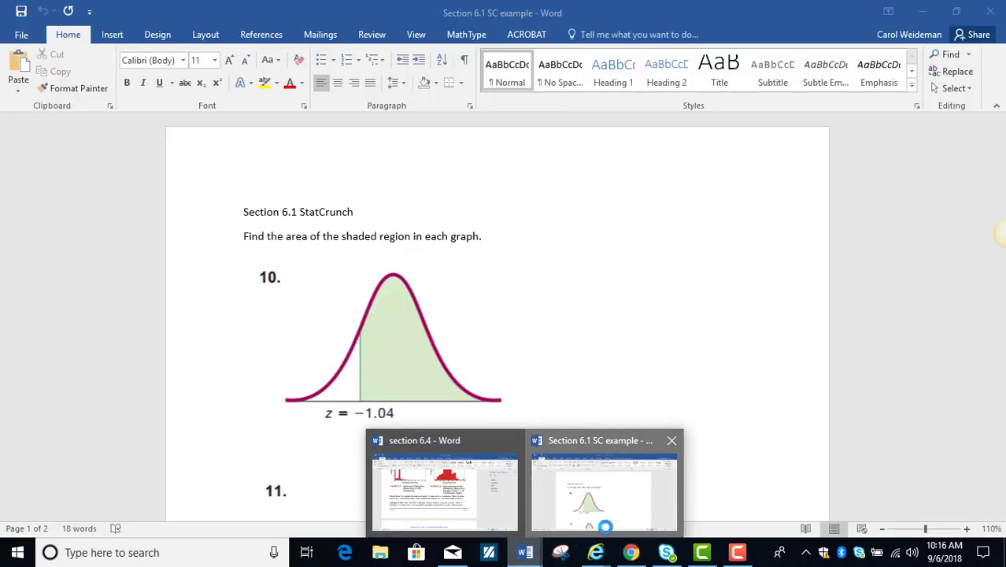
left_click(604, 492)
scroll(698, 338, "down", 5)
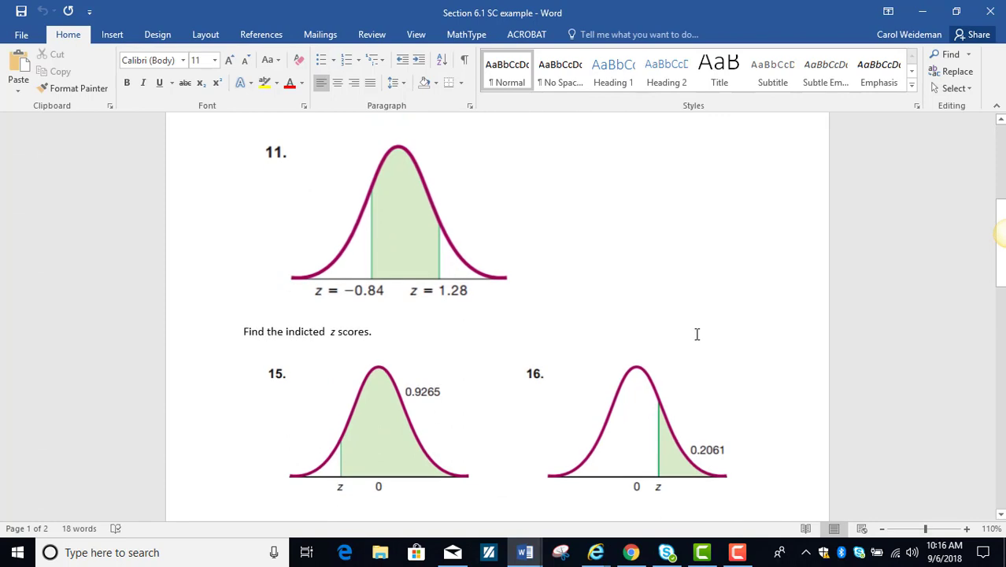
scroll(697, 335, "up", 2)
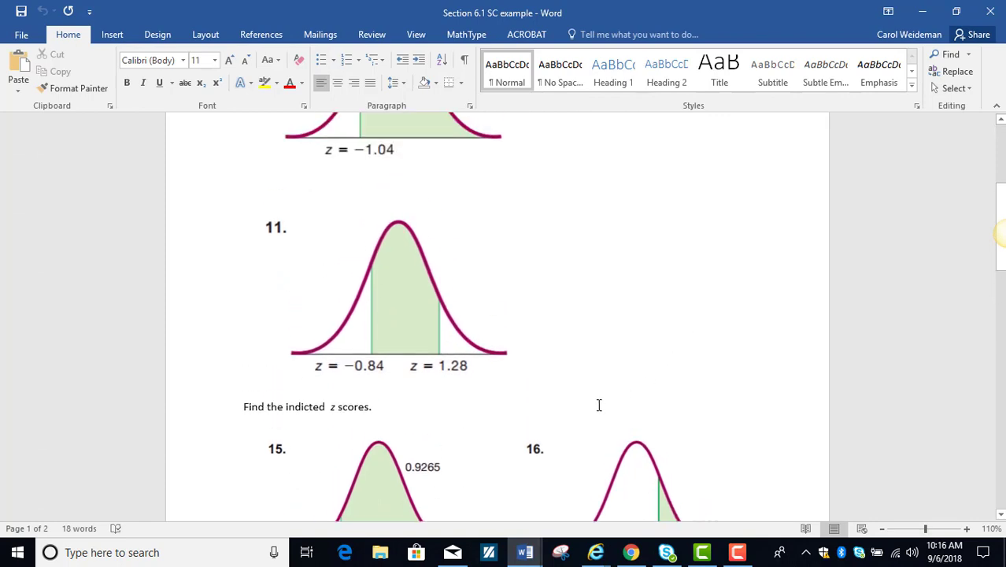
left_click(631, 551)
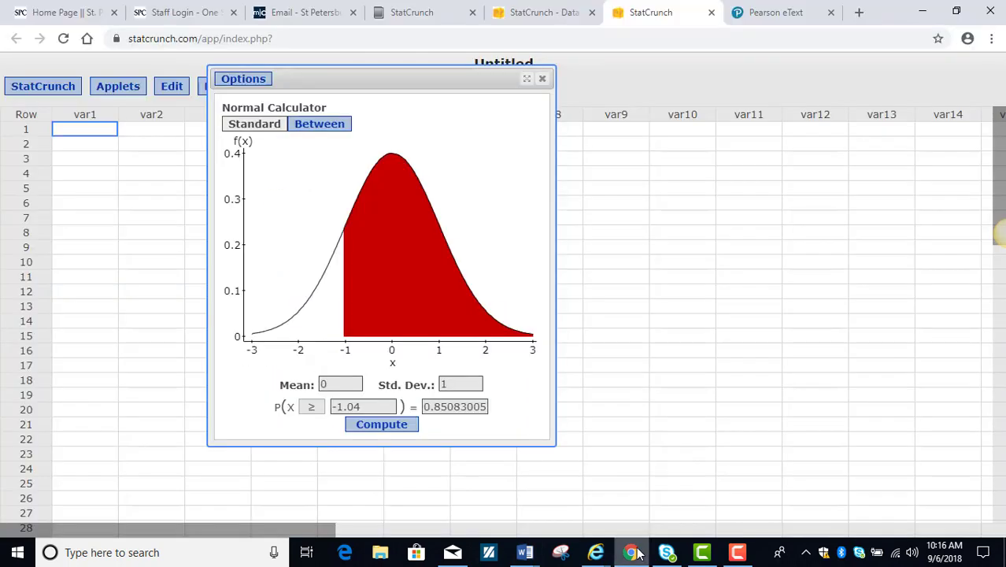
left_click(313, 129)
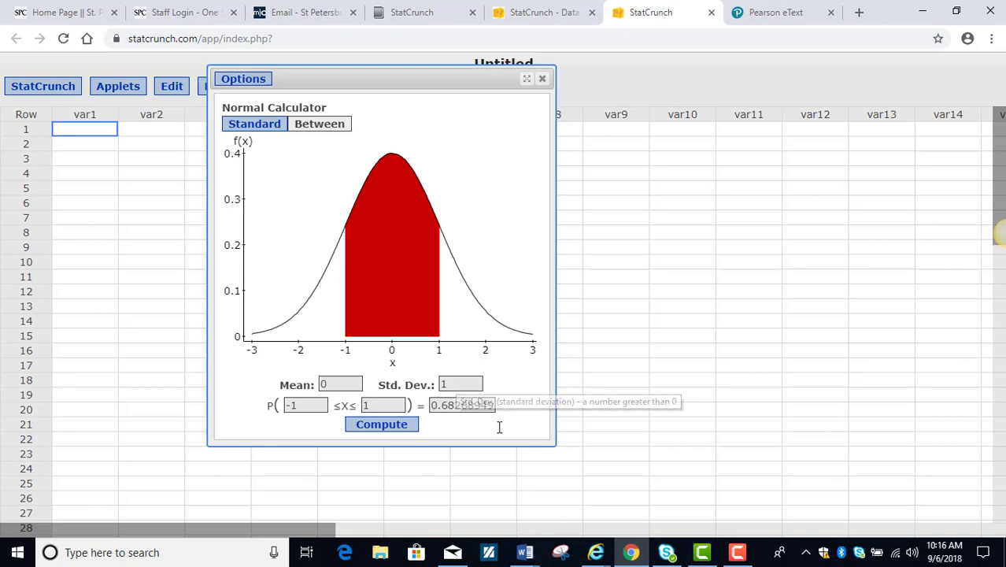
- Check the z scores of exercise 11 in Word and set the calculator's lower bound to -.84
mouse_move(525, 552)
left_click(584, 519)
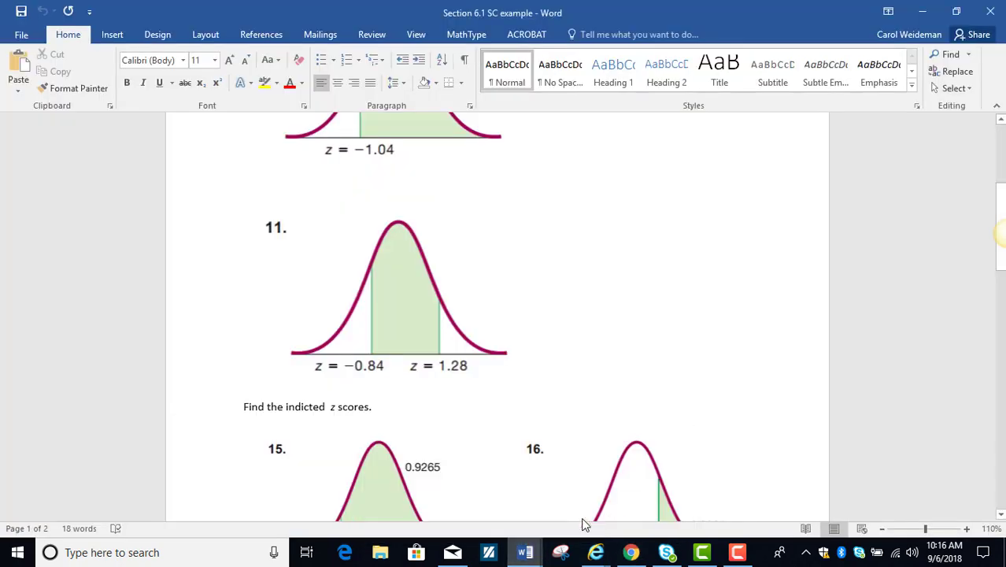
left_click(631, 551)
left_click(308, 407)
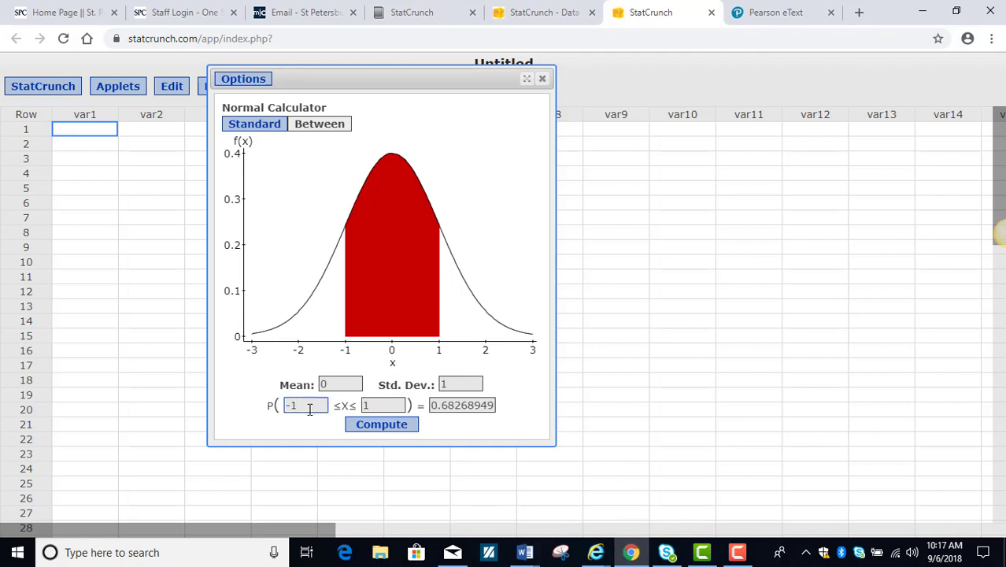
key("BackSpace")
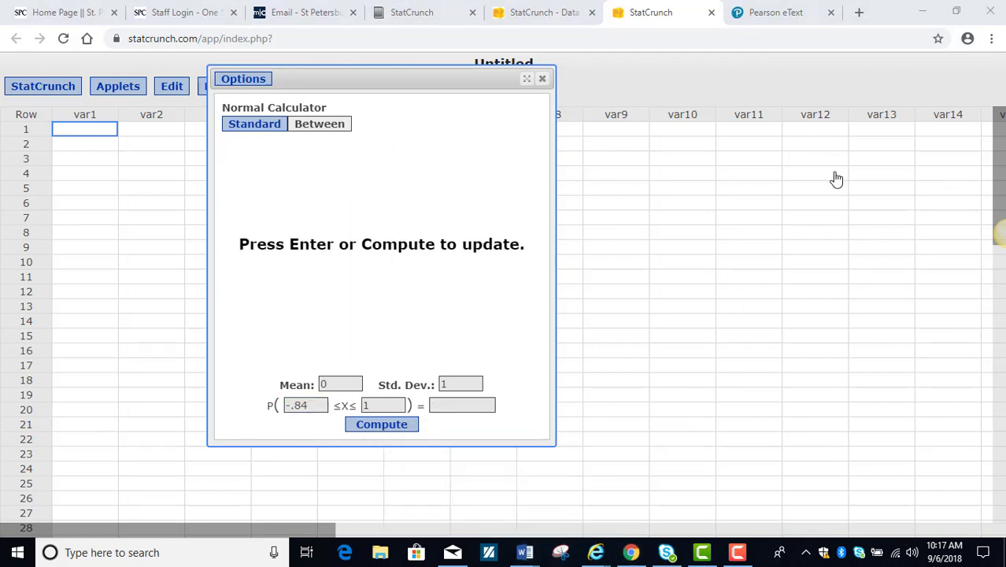
- Shrink the Word document's window and arrange it beside the Normal calculator, moving the calculator aside
mouse_move(524, 551)
left_click(644, 496)
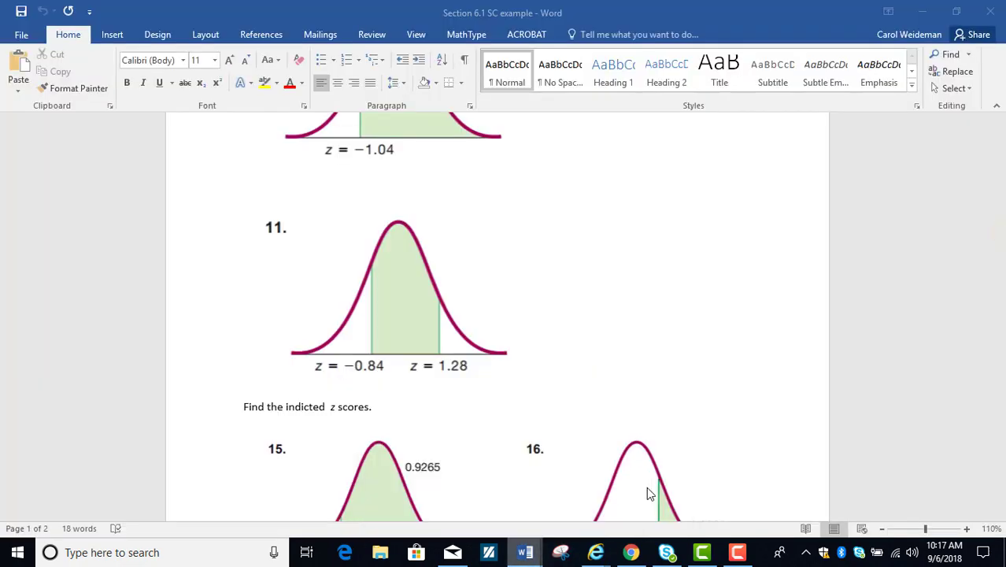
left_click(955, 11)
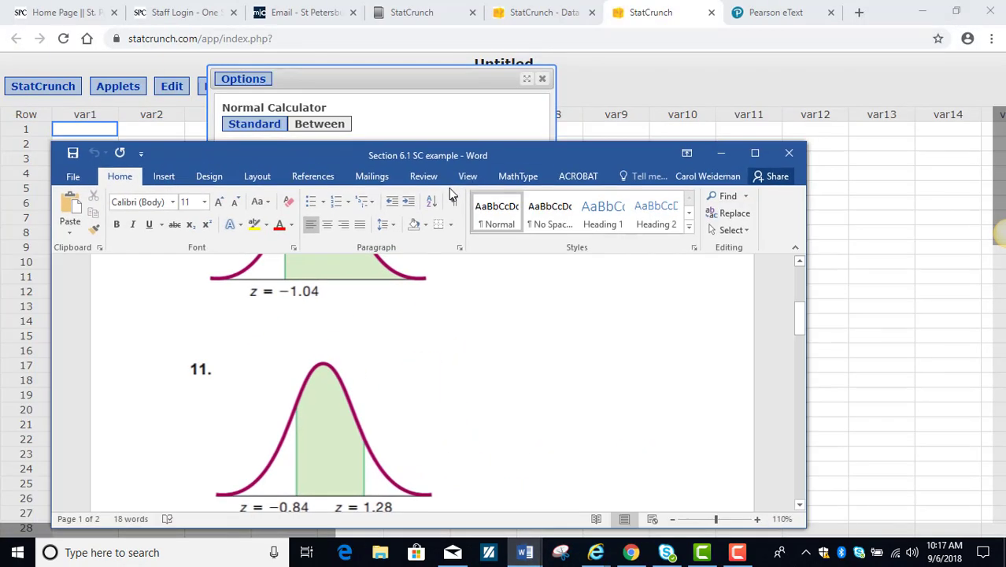
left_click_drag(433, 155, 784, 87)
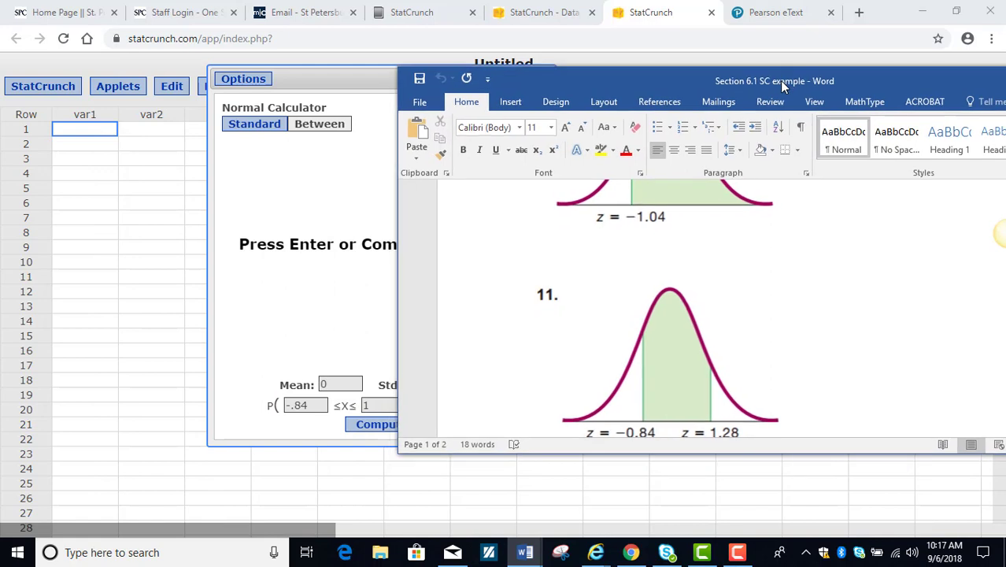
left_click_drag(359, 78, 294, 82)
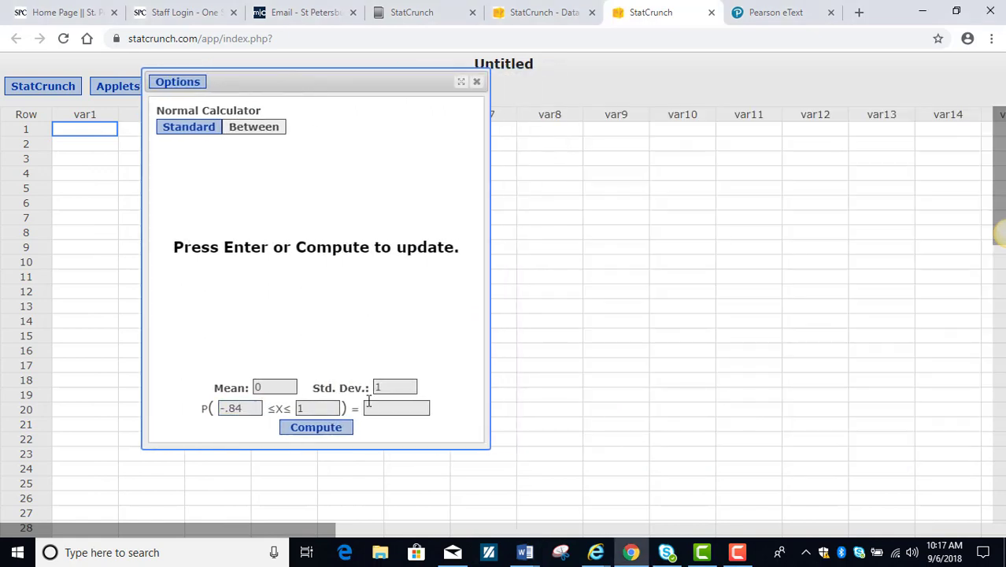
- Set the upper bound to 1.28 and compute the area between the two z scores
left_click(307, 407)
type(".28")
left_click(314, 430)
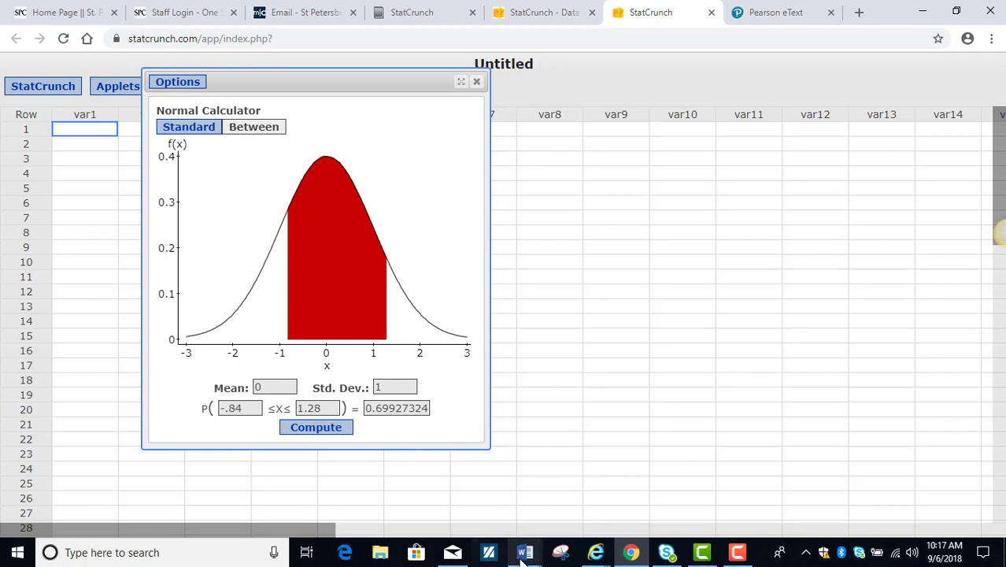
- Bring up exercise 15 in the Word document and arrange it beside the calculator in a reduced Chrome window
mouse_move(525, 551)
left_click(572, 535)
scroll(677, 291, "down", 6)
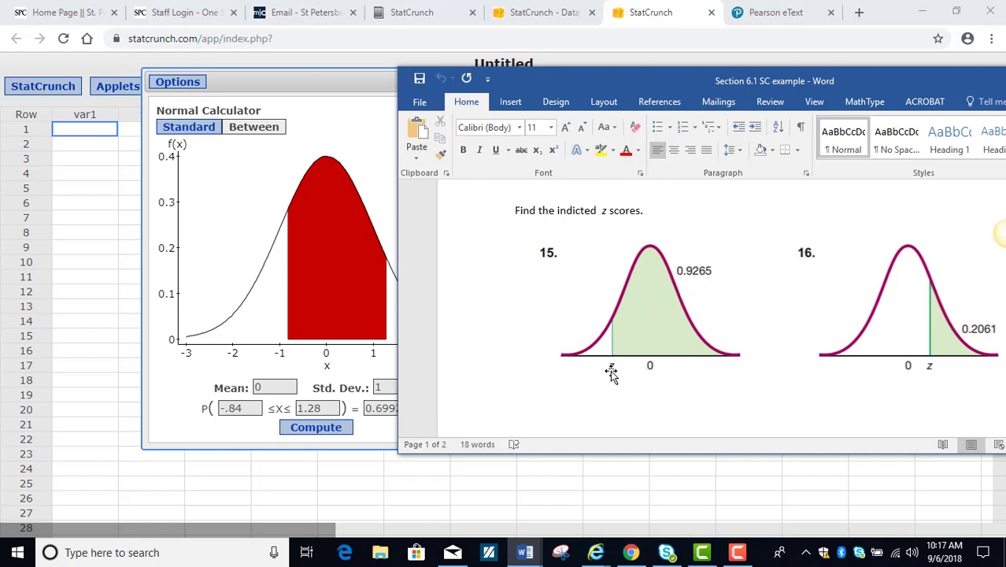
left_click_drag(348, 81, 285, 80)
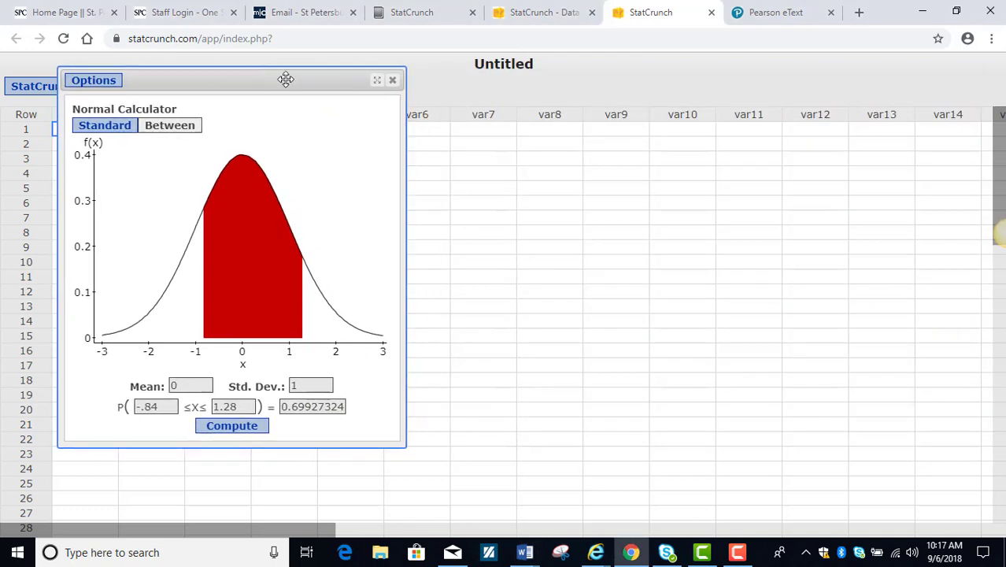
left_click(956, 12)
left_click_drag(833, 77, 844, 77)
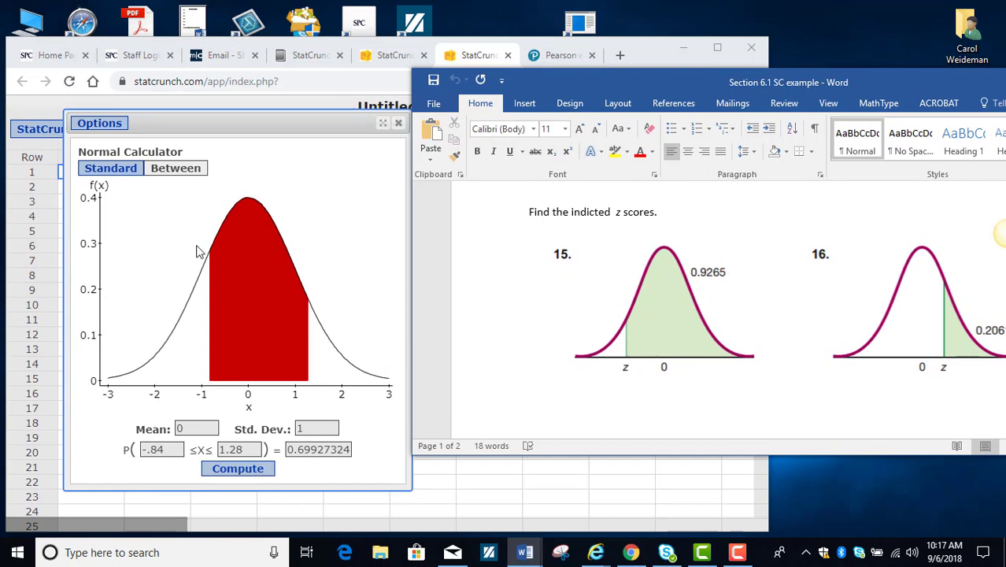
- Return the Normal calculator to standard mode for exercise 15 and clear its x value
left_click(112, 174)
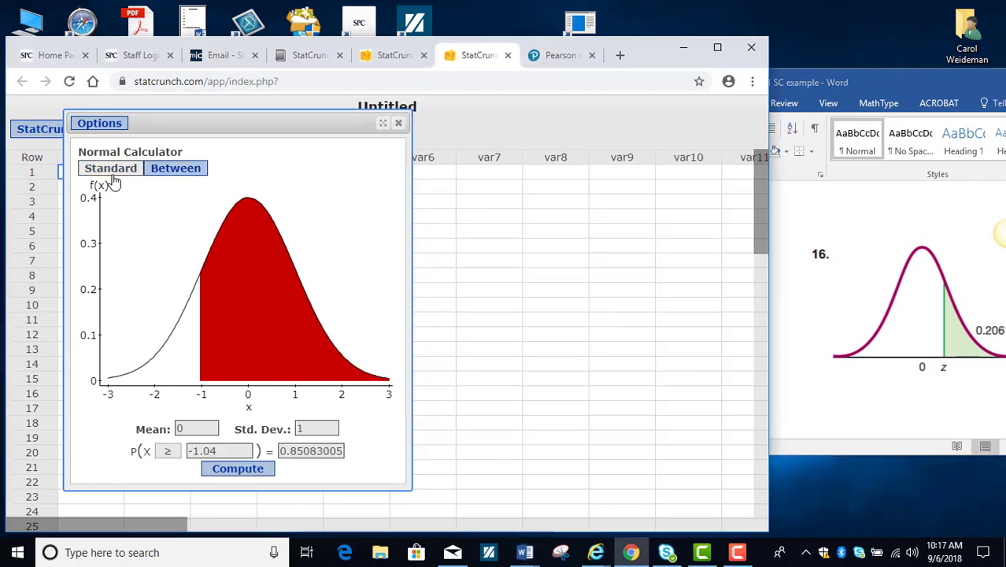
left_click(847, 102)
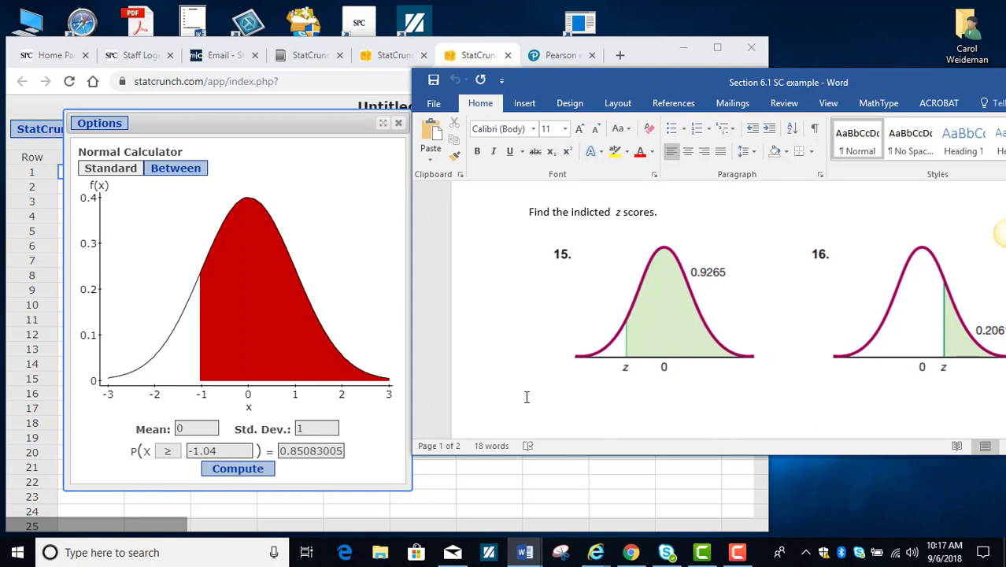
left_click(223, 449)
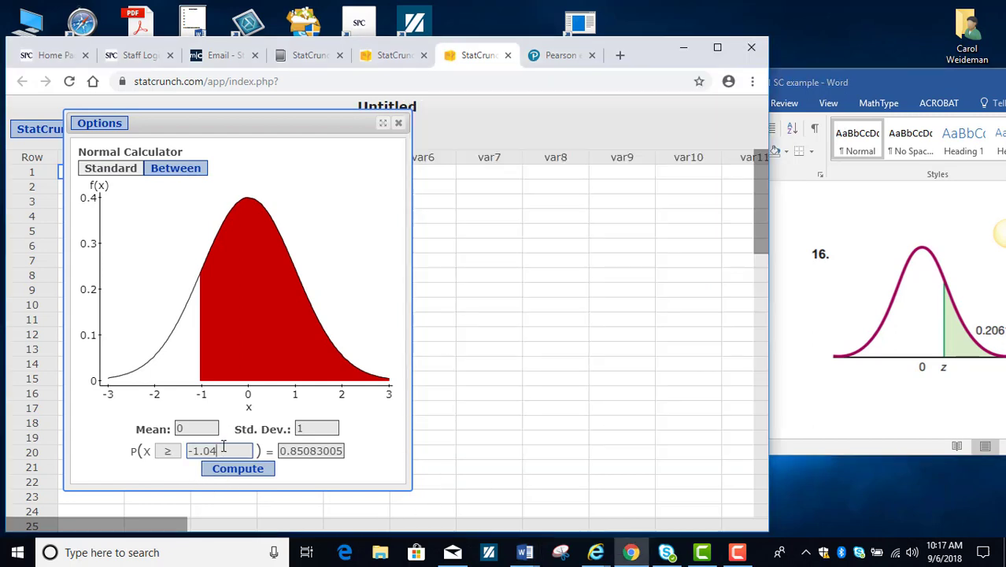
key("BackSpace")
key("BackSpace")
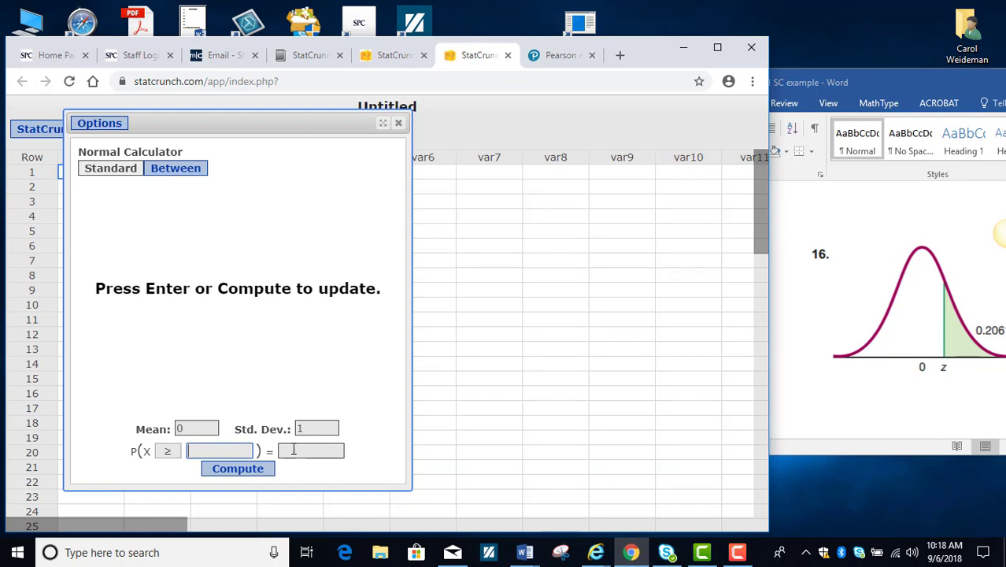
key("BackSpace")
- Set the right-tail probability to .9265, the shaded area of exercise 15, and compute its z score
left_click(292, 449)
left_click(814, 83)
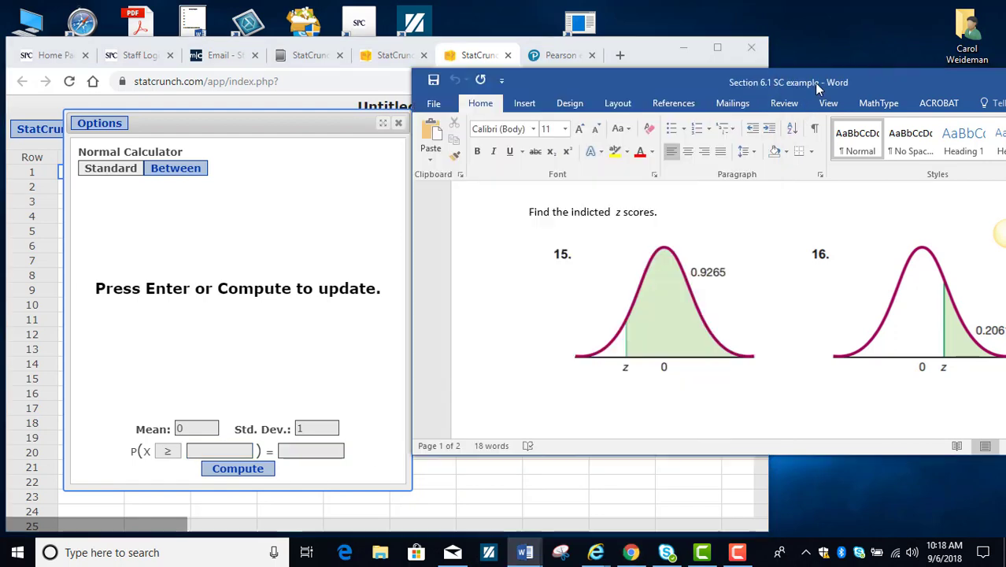
left_click(291, 447)
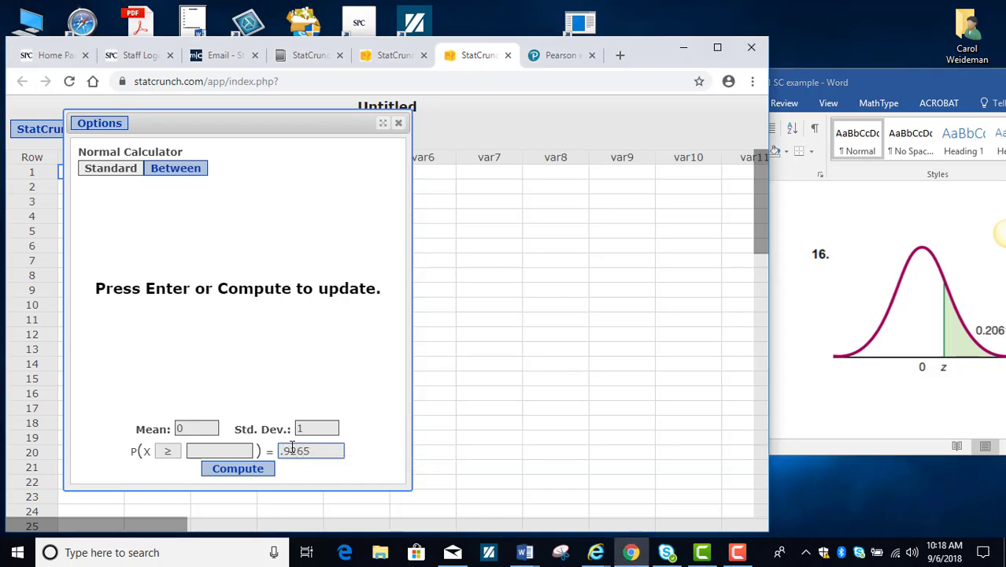
left_click(248, 475)
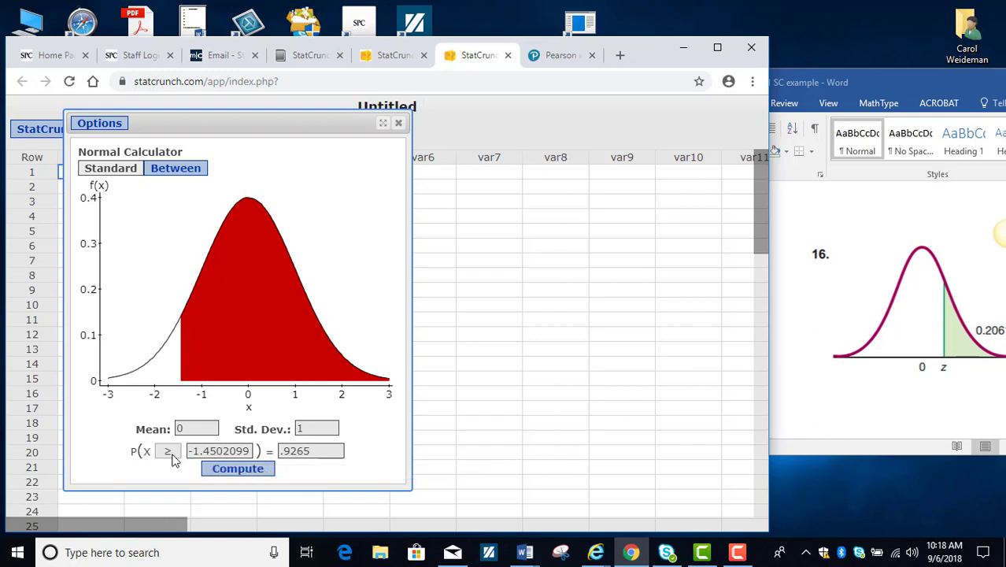
- Check exercise 16 in the Word document, set the right-tail probability to .2061 and compute its z score
left_click(850, 89)
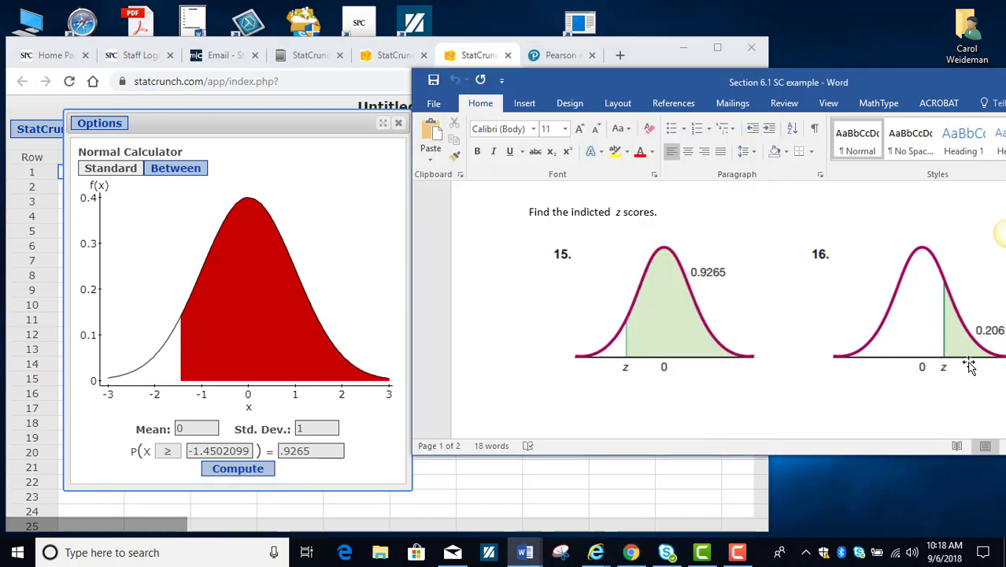
mouse_move(868, 86)
left_mouse_down()
mouse_move(834, 85)
mouse_move(881, 84)
left_mouse_up()
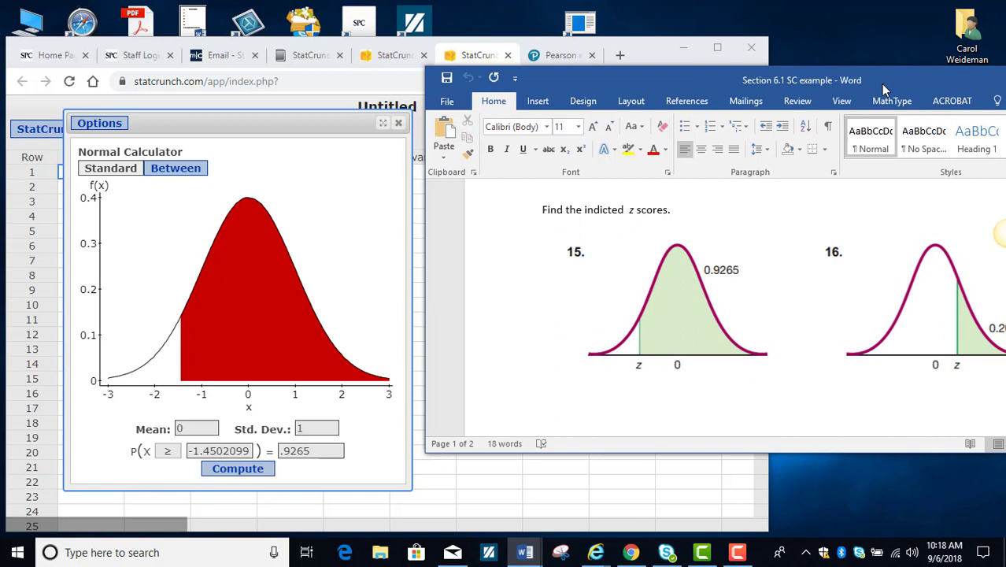
left_click(329, 451)
key("BackSpace")
key("BackSpace")
key("BackSpace")
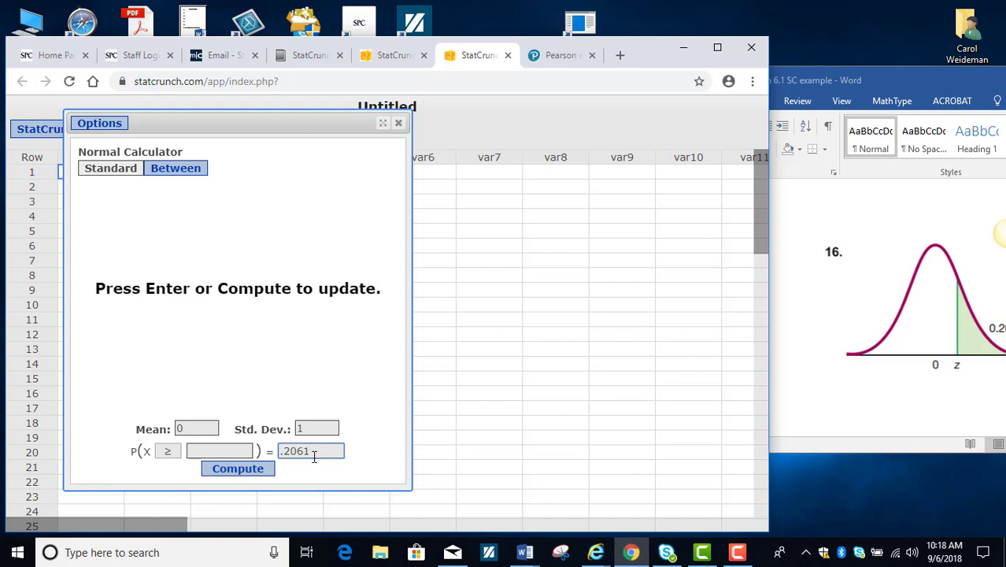
left_click(248, 472)
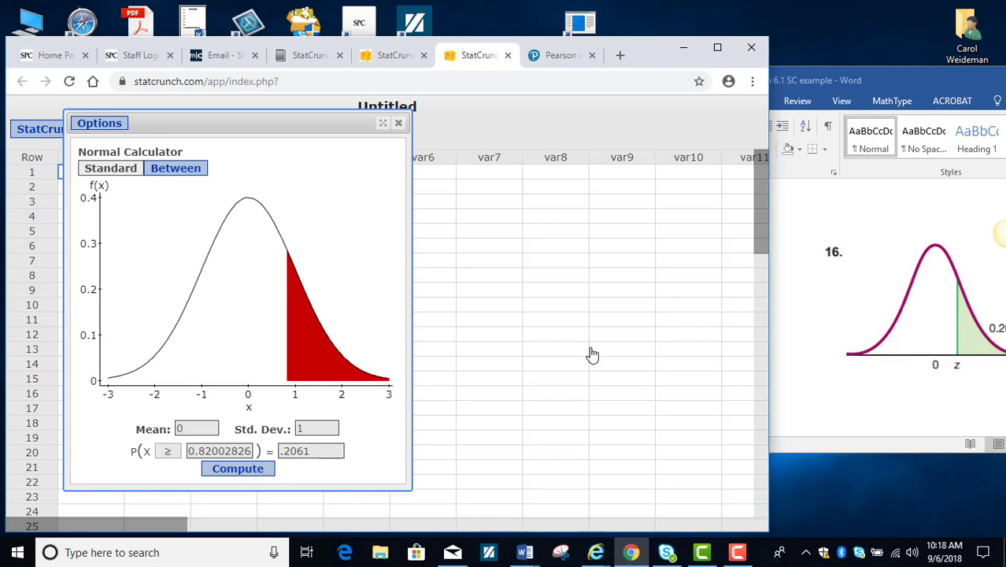
- Bring up the bone density exercises 22 and 28 in Word and move the document window so they are readable
left_click(803, 197)
scroll(760, 240, "down", 3)
scroll(761, 239, "down", 5)
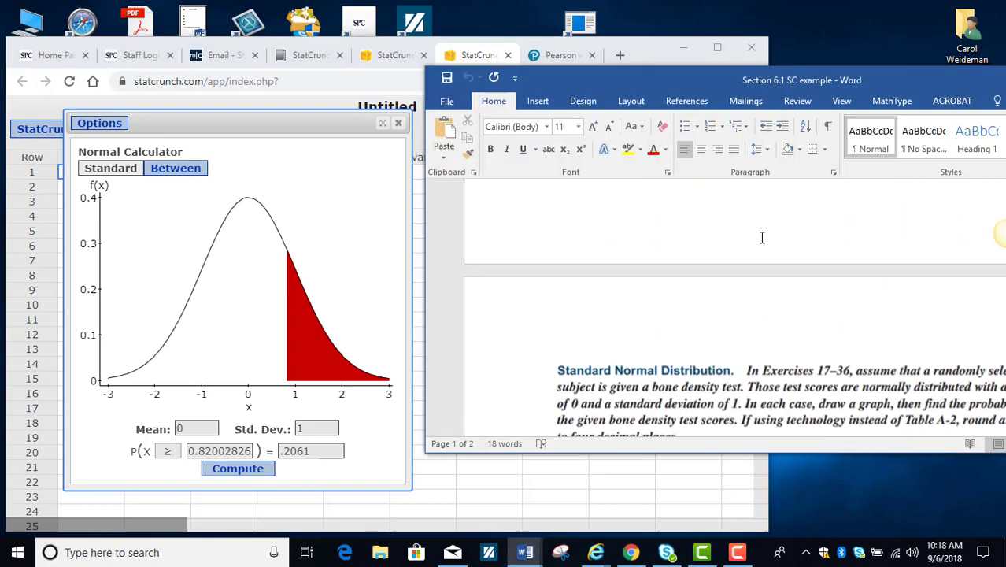
left_click_drag(956, 84, 829, 67)
scroll(946, 270, "down", 1)
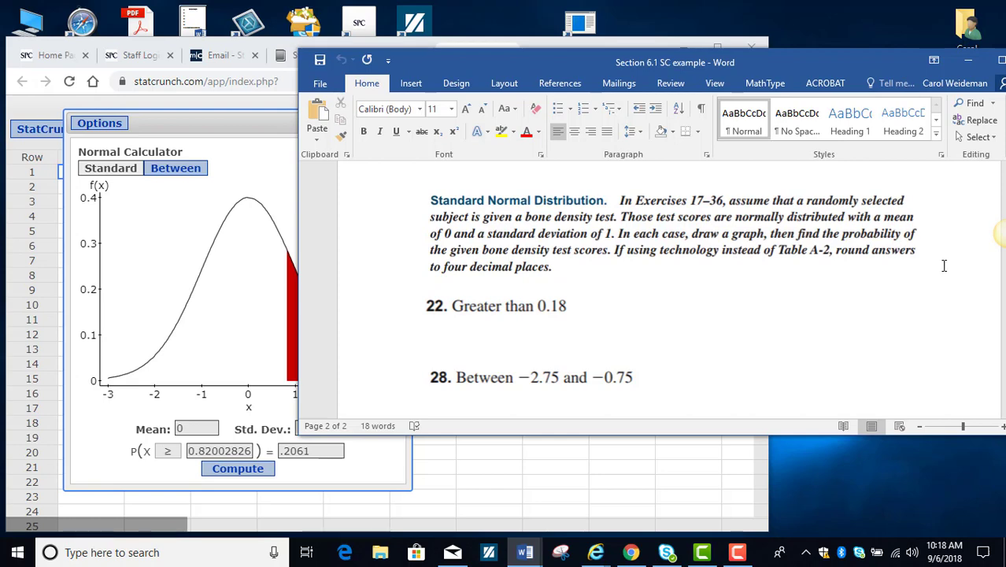
scroll(944, 266, "down", 1)
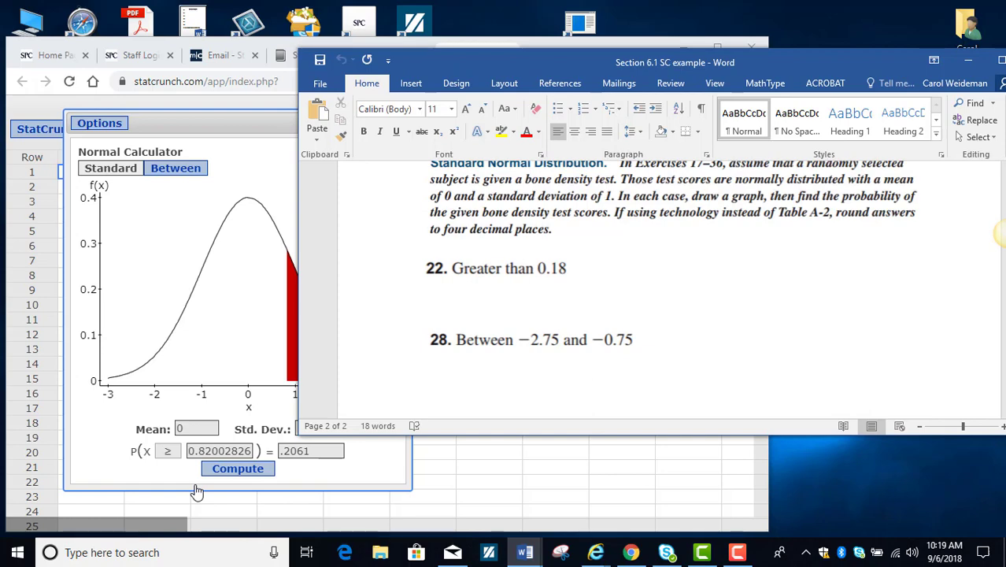
- Set the calculator's x value to 0.18 and compute the greater-than probability for exercise 22
left_click(248, 451)
key("BackSpace")
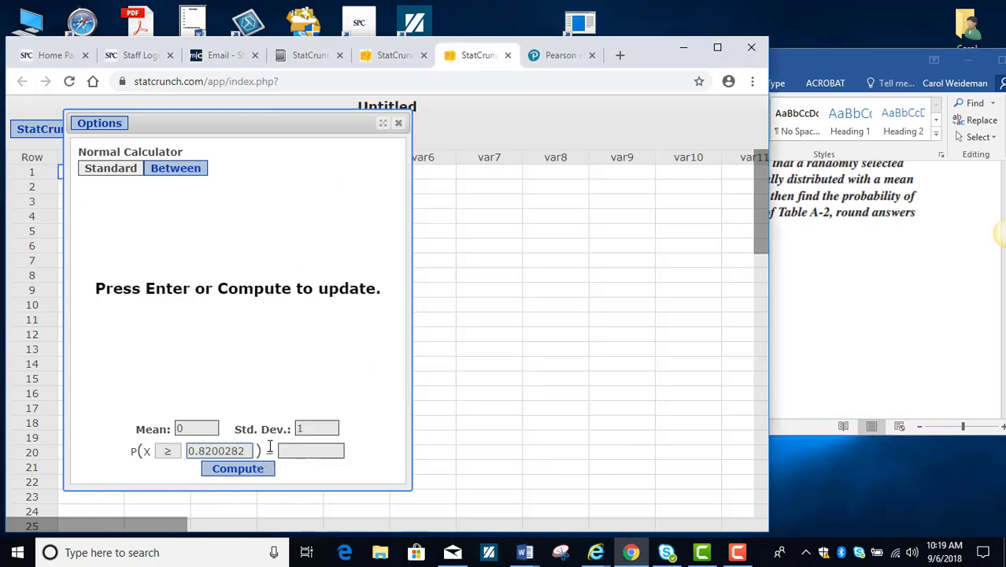
key("BackSpace")
key("BackSpace")
key("BackSpace")
key("BackSpace")
key("BackSpace")
key("BackSpace")
left_click(219, 475)
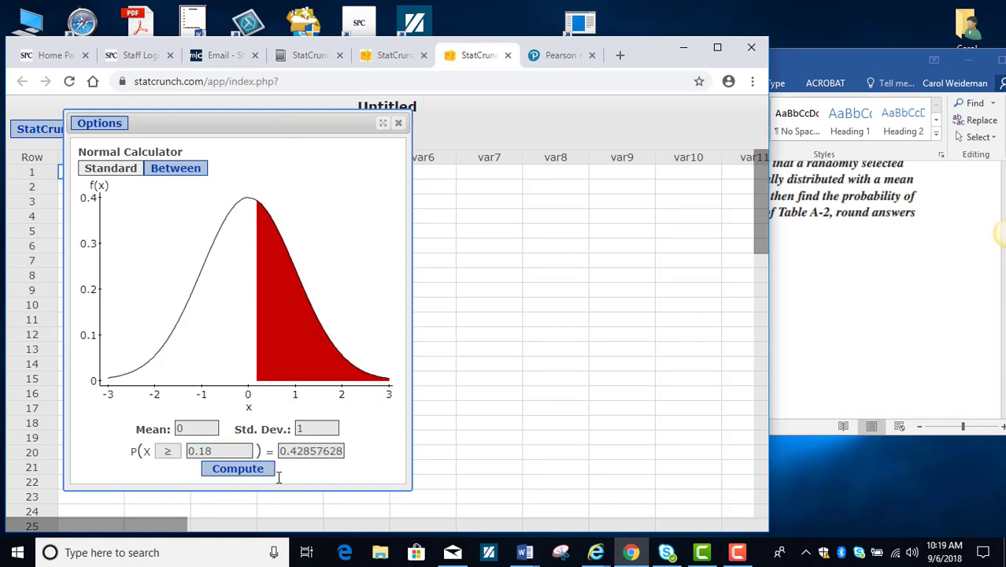
- Check exercise 28 in Word, switch the calculator to between mode and set the lower bound to -2.75
left_click(850, 336)
scroll(846, 332, "down", 1)
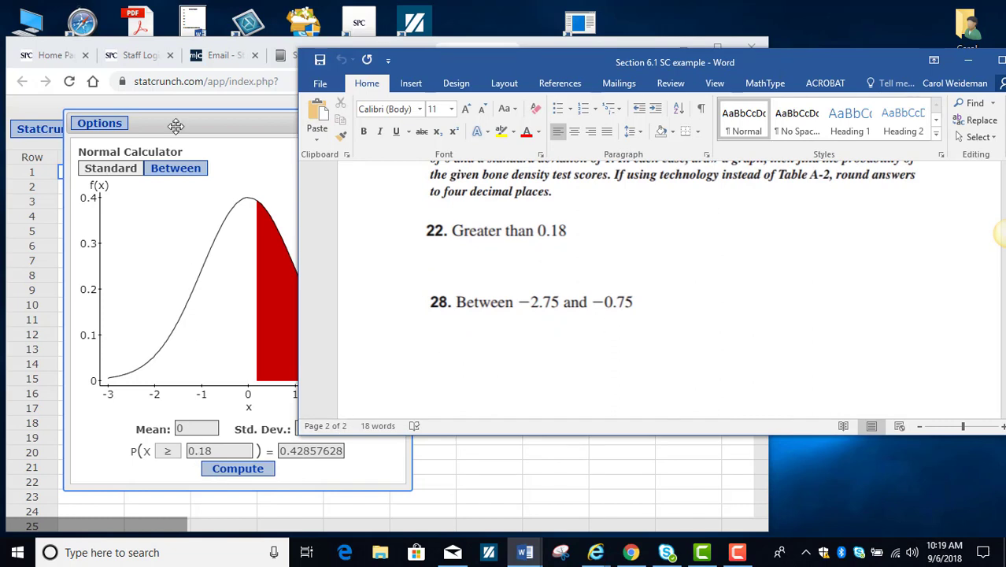
left_click(173, 171)
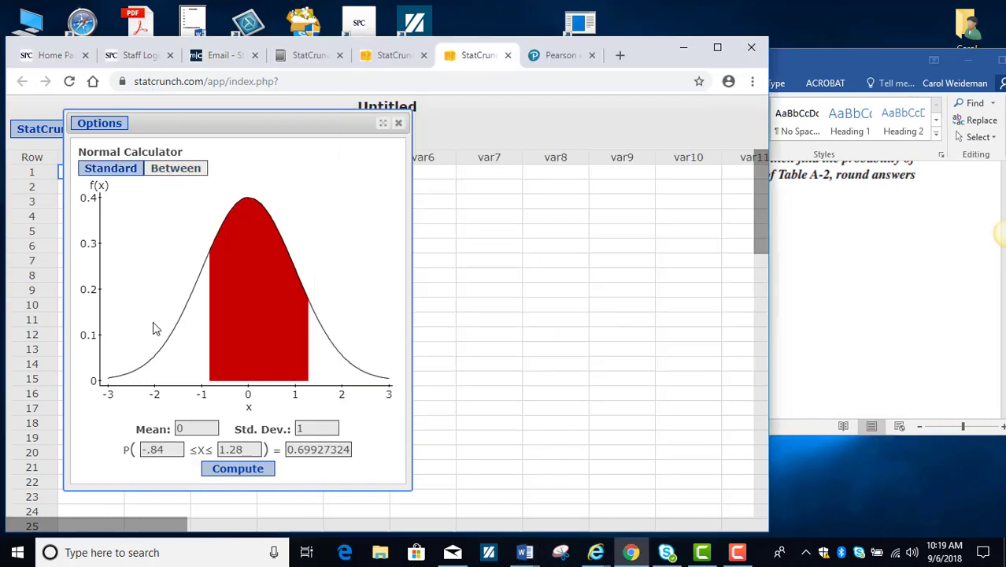
left_click(166, 442)
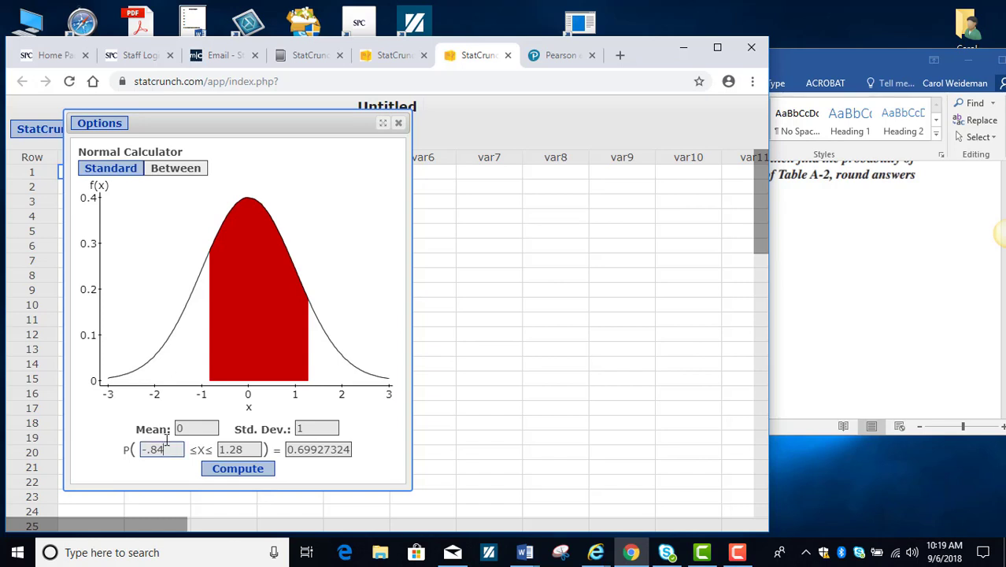
key("BackSpace")
key("BackSpace")
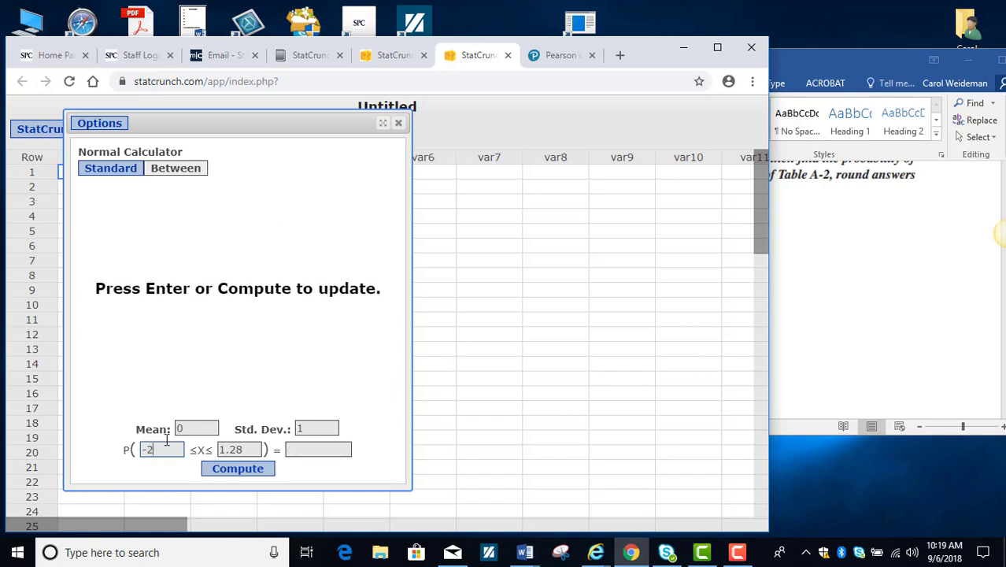
- Compute the exercise 28 probability with an upper bound of -.75, and minimize the Word document
left_click(252, 449)
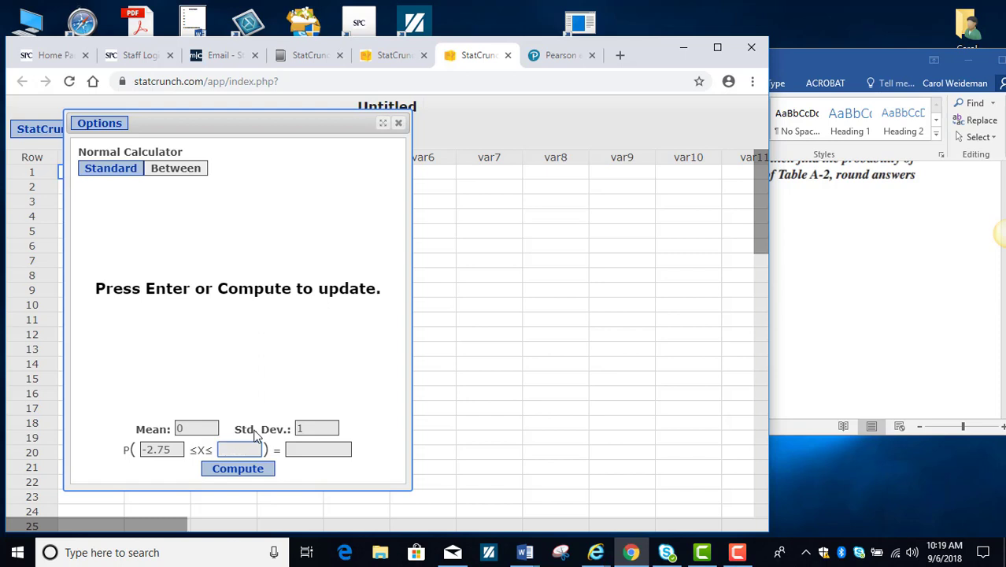
type("-.75")
left_click(248, 470)
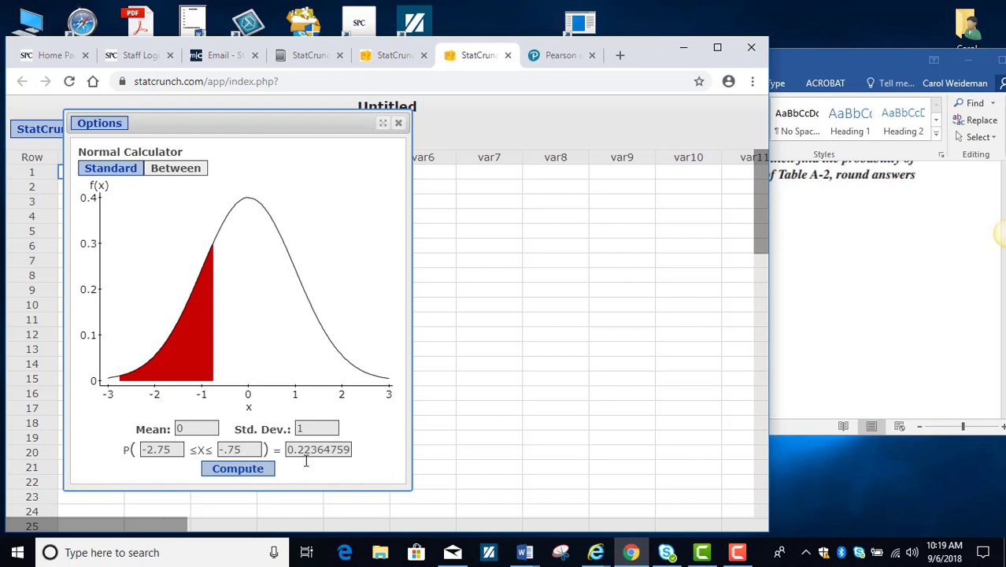
left_click(900, 308)
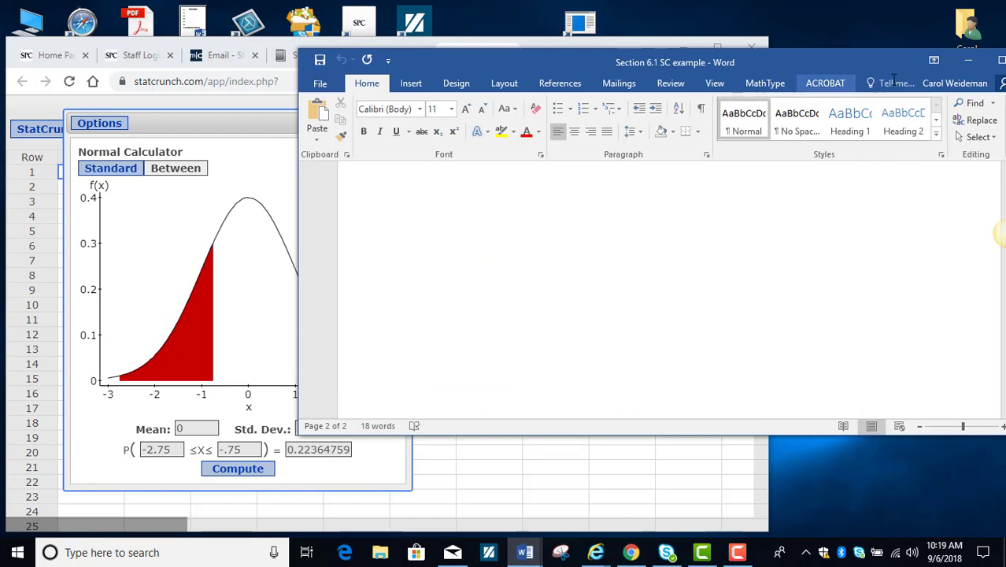
left_click(969, 61)
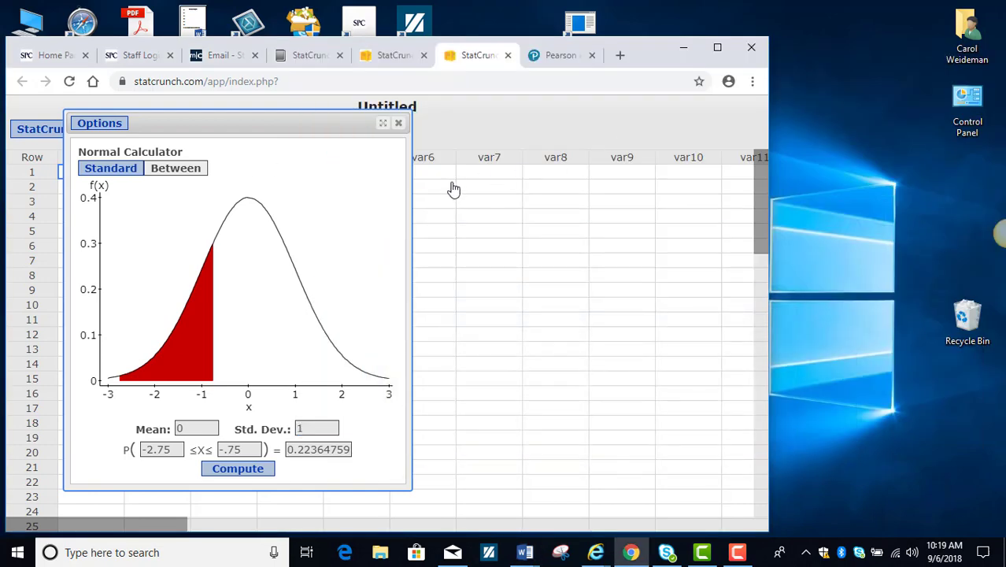